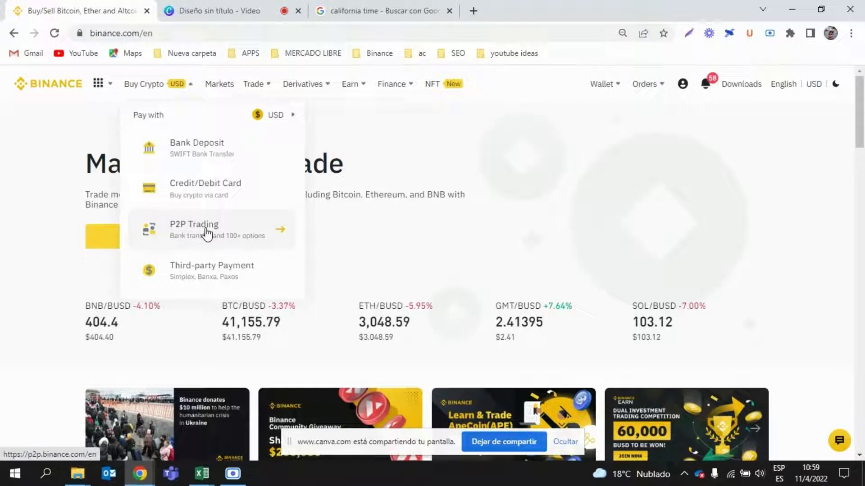
Step: Open the P2P Trading marketplace and dismiss the video tutorial popup
{"action": "left_click", "coordinate": [206, 232]}
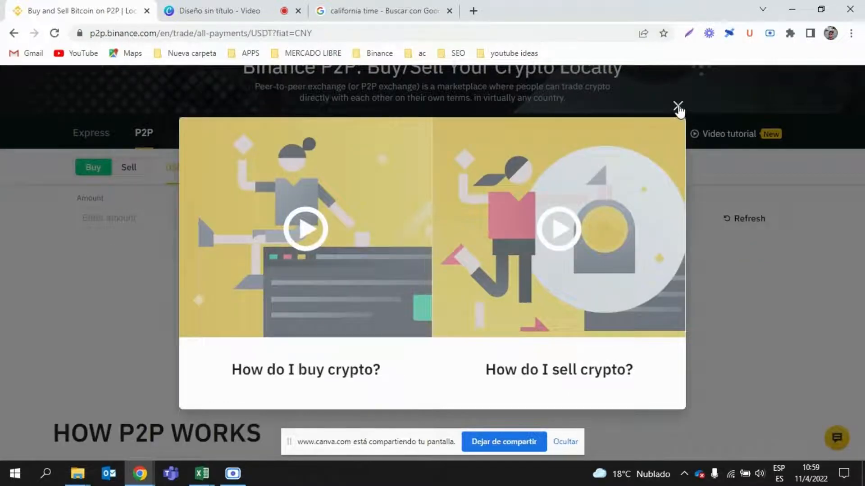
{"action": "left_click", "coordinate": [677, 106]}
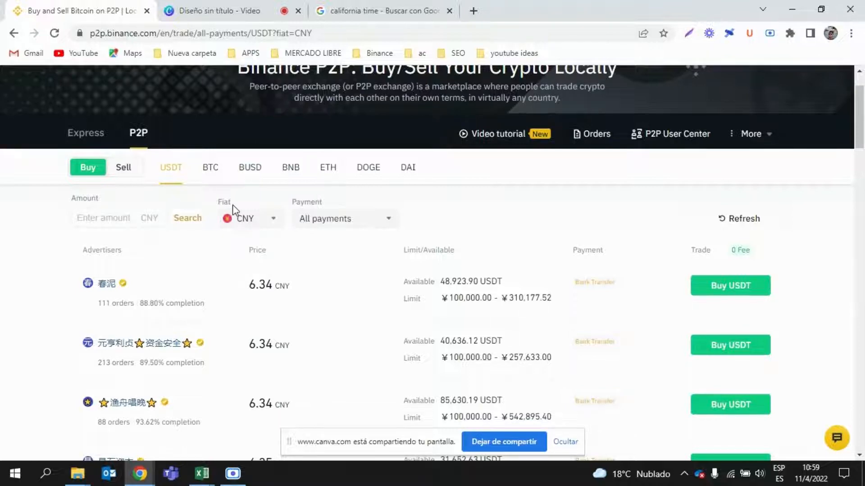
Step: Change the fiat currency to ARS and accept the Risk Notice
{"action": "left_click", "coordinate": [273, 222]}
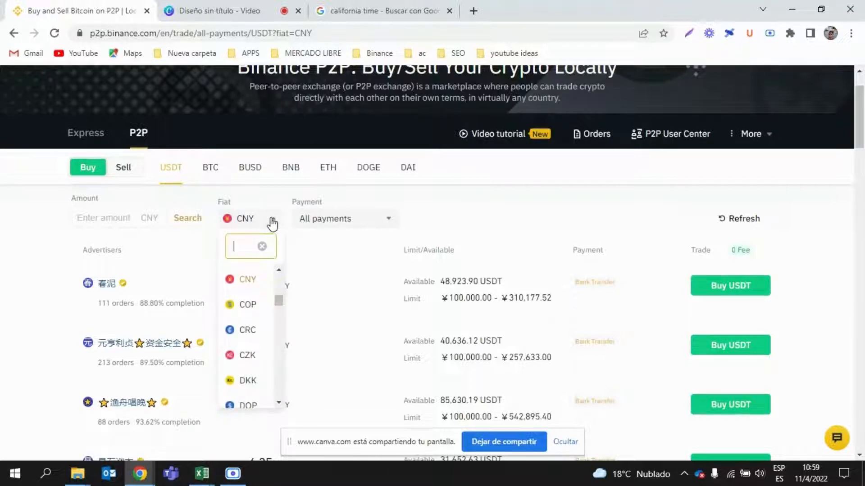
{"action": "type", "text": "ars"}
{"action": "left_click", "coordinate": [249, 278]}
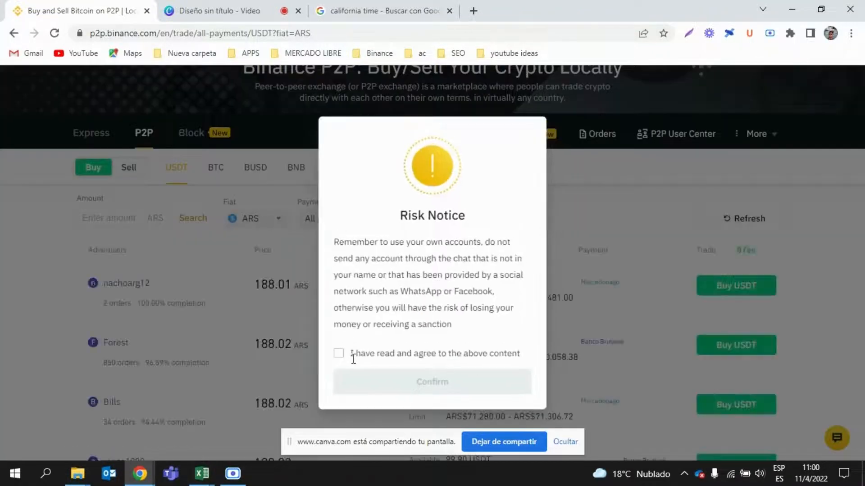
{"action": "left_click", "coordinate": [342, 355]}
{"action": "left_click", "coordinate": [396, 382]}
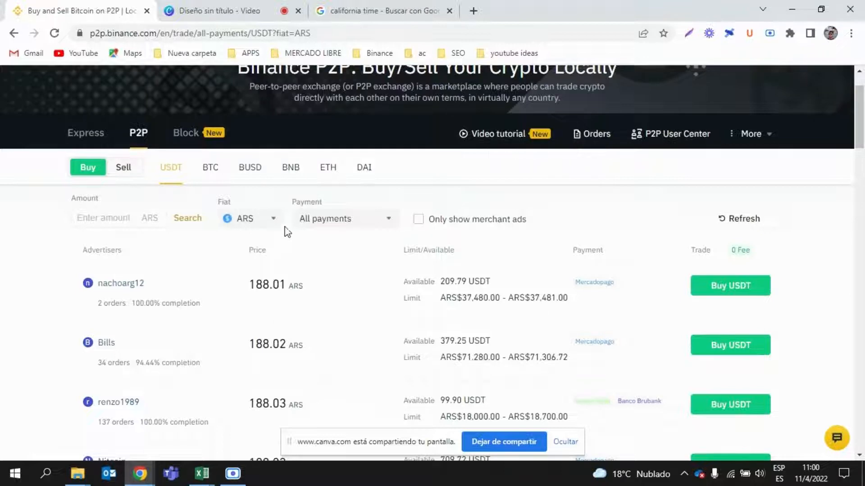
Step: Filter the USDT buy offers by the Bank Transfer (Argentina) payment method
{"action": "scroll", "coordinate": [339, 236], "scroll_direction": "down", "scroll_amount": 2}
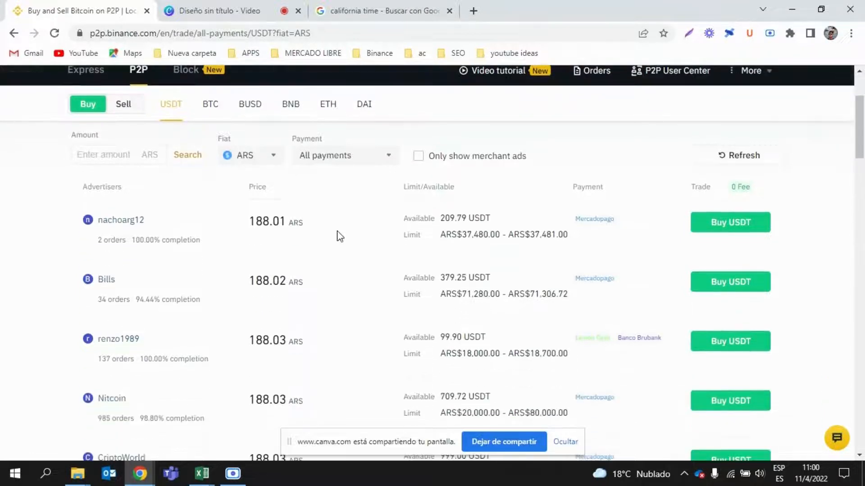
{"action": "scroll", "coordinate": [340, 236], "scroll_direction": "down", "scroll_amount": 8}
{"action": "scroll", "coordinate": [340, 236], "scroll_direction": "down", "scroll_amount": 4}
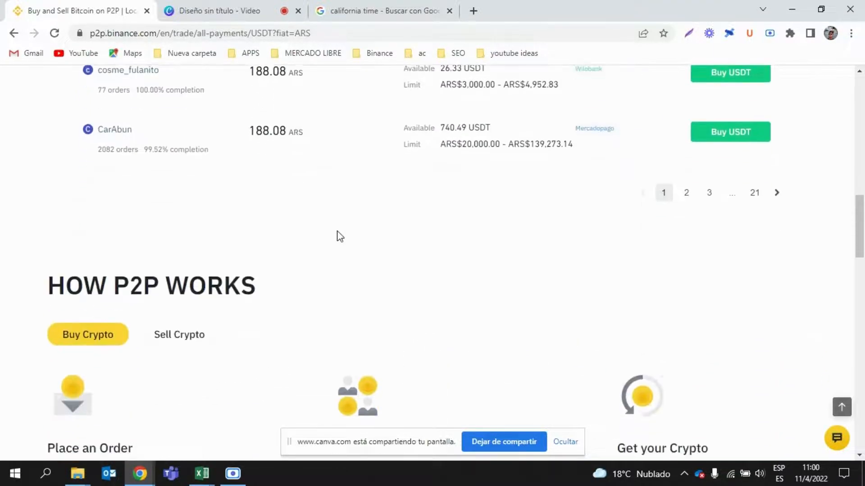
{"action": "scroll", "coordinate": [340, 236], "scroll_direction": "up", "scroll_amount": 8}
{"action": "scroll", "coordinate": [340, 235], "scroll_direction": "up", "scroll_amount": 1}
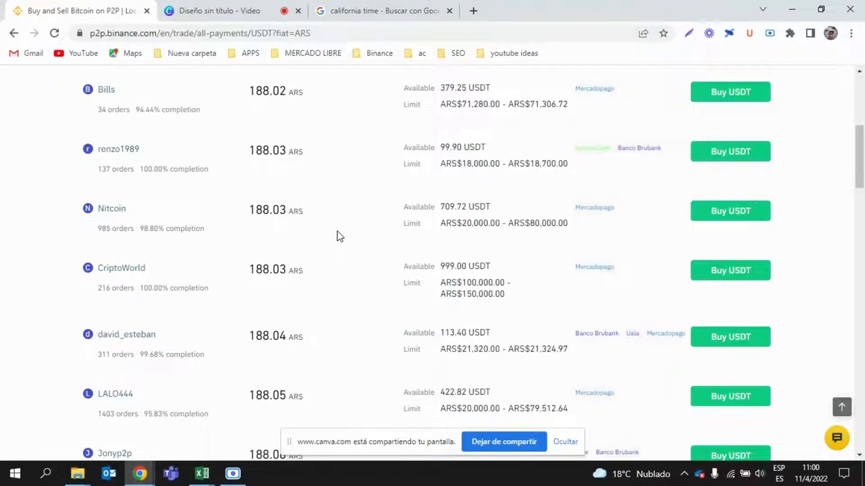
{"action": "scroll", "coordinate": [340, 236], "scroll_direction": "up", "scroll_amount": 1}
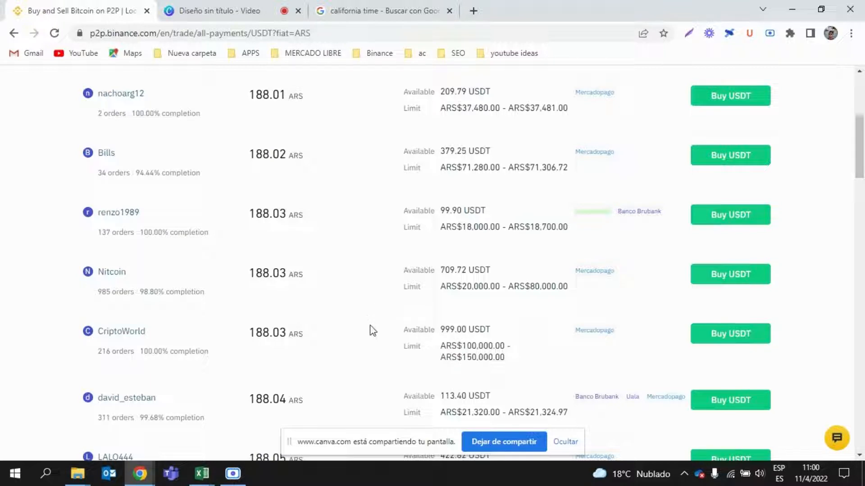
{"action": "scroll", "coordinate": [372, 331], "scroll_direction": "up", "scroll_amount": 1}
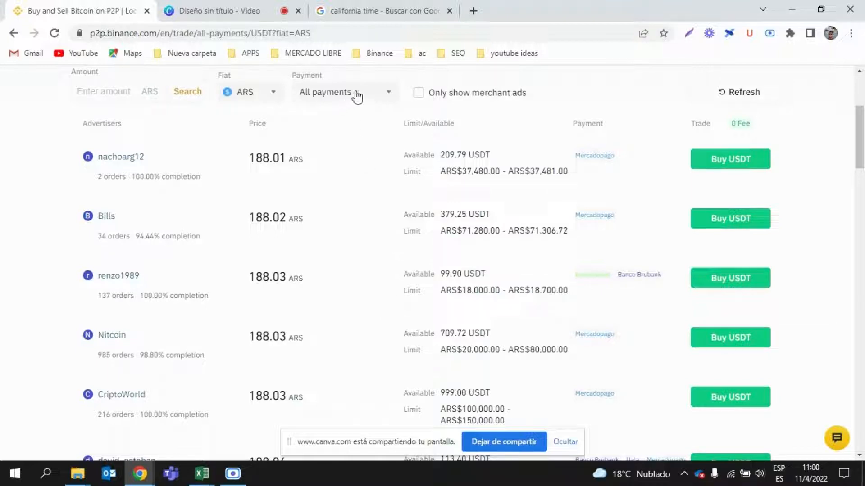
{"action": "scroll", "coordinate": [357, 97], "scroll_direction": "up", "scroll_amount": 1}
{"action": "left_click", "coordinate": [379, 163]}
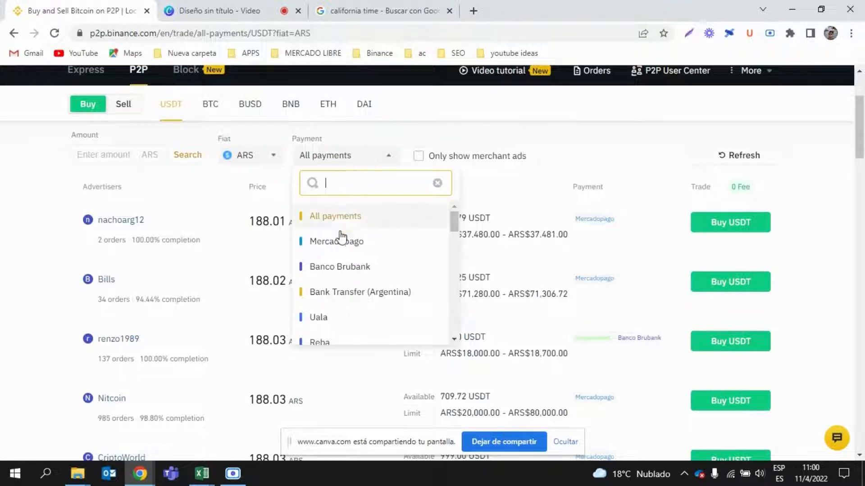
{"action": "left_click", "coordinate": [340, 297]}
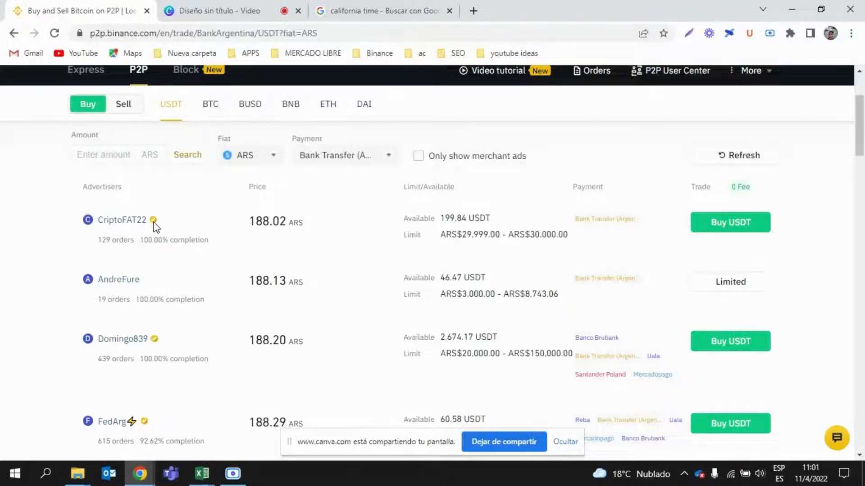
Step: Go to another page of offers and open the purchase form of the verified merchant's 188.68 ARS offer
{"action": "scroll", "coordinate": [154, 226], "scroll_direction": "down", "scroll_amount": 2}
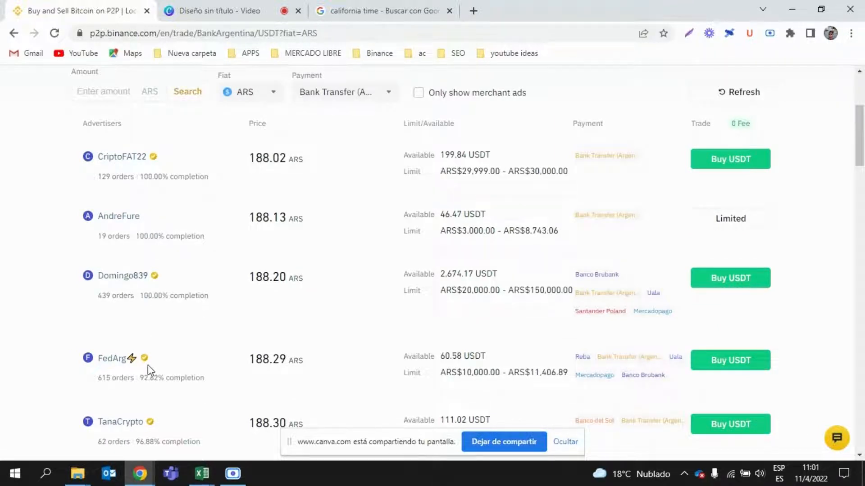
{"action": "scroll", "coordinate": [147, 363], "scroll_direction": "down", "scroll_amount": 2}
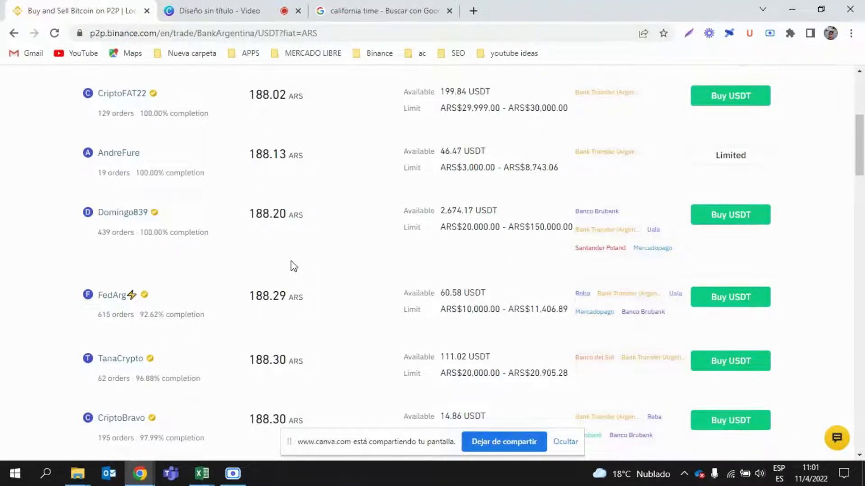
{"action": "scroll", "coordinate": [291, 266], "scroll_direction": "down", "scroll_amount": 8}
{"action": "left_click", "coordinate": [616, 250]}
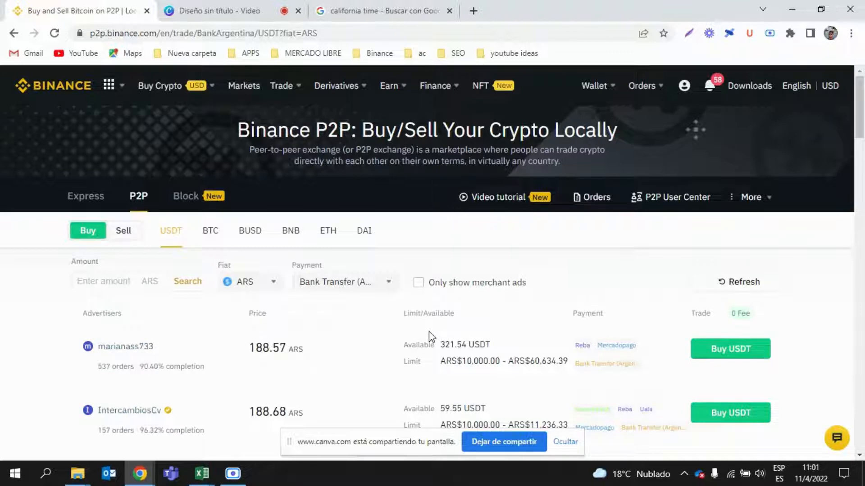
{"action": "scroll", "coordinate": [429, 332], "scroll_direction": "down", "scroll_amount": 1}
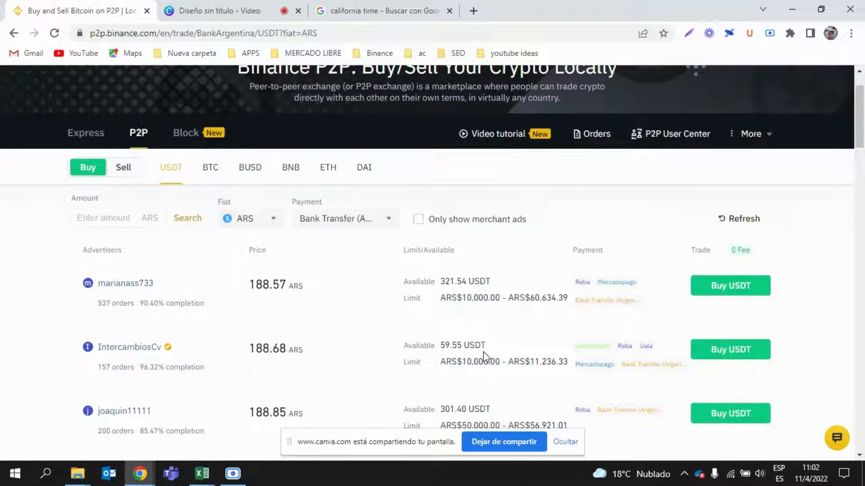
{"action": "scroll", "coordinate": [483, 352], "scroll_direction": "down", "scroll_amount": 1}
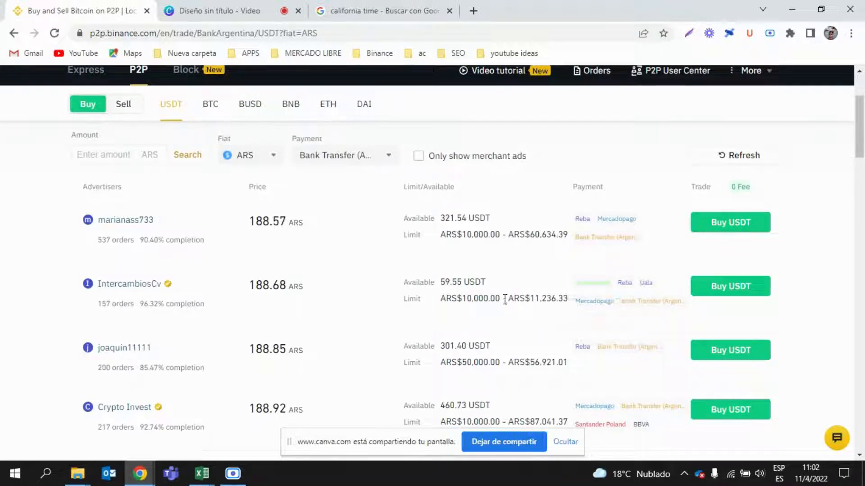
{"action": "left_click", "coordinate": [725, 292]}
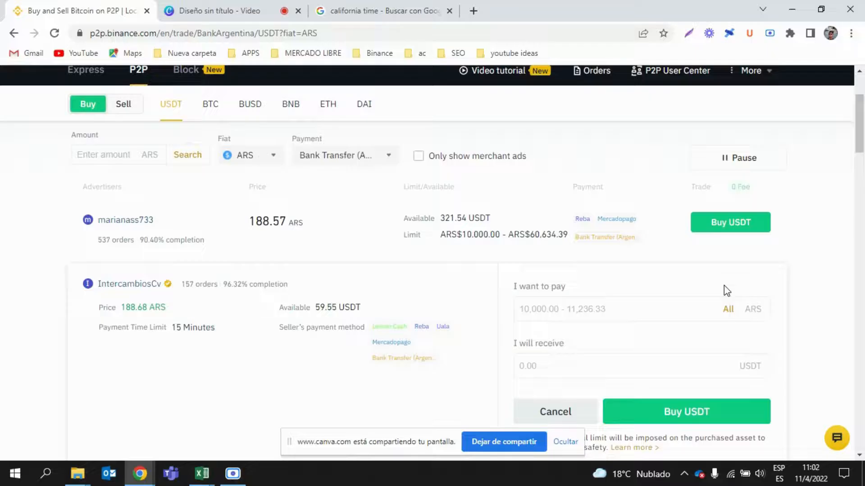
{"action": "scroll", "coordinate": [593, 286], "scroll_direction": "down", "scroll_amount": 1}
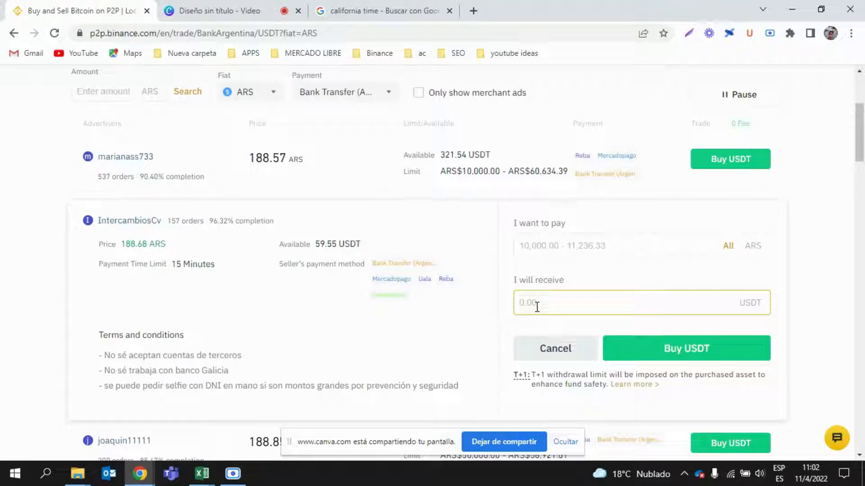
{"action": "type", "text": "60"}
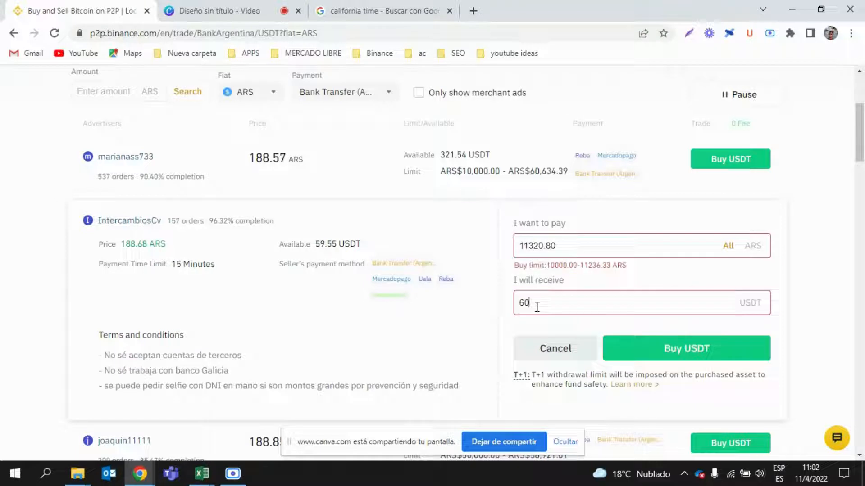
{"action": "key", "text": "BackSpace"}
{"action": "key", "text": "BackSpace"}
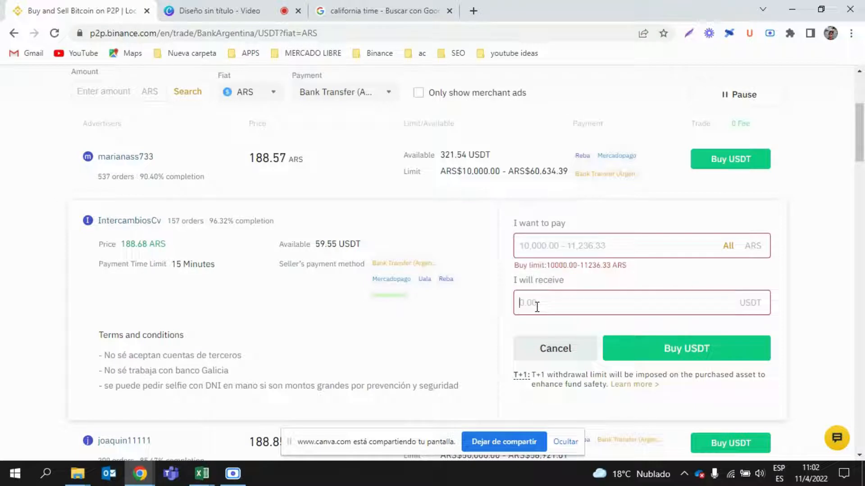
Step: Set the amount to pay to 10000 ARS and place the USDT buy order
{"action": "left_click", "coordinate": [523, 248]}
{"action": "type", "text": "10000"}
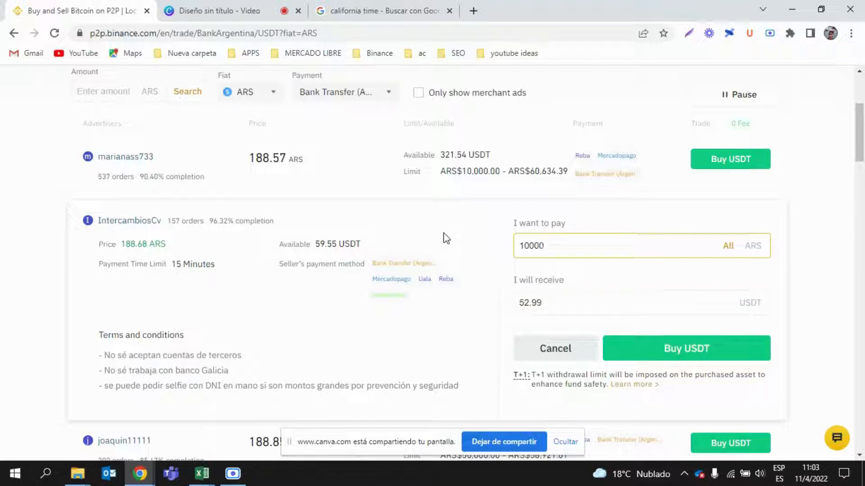
{"action": "left_click", "coordinate": [662, 349]}
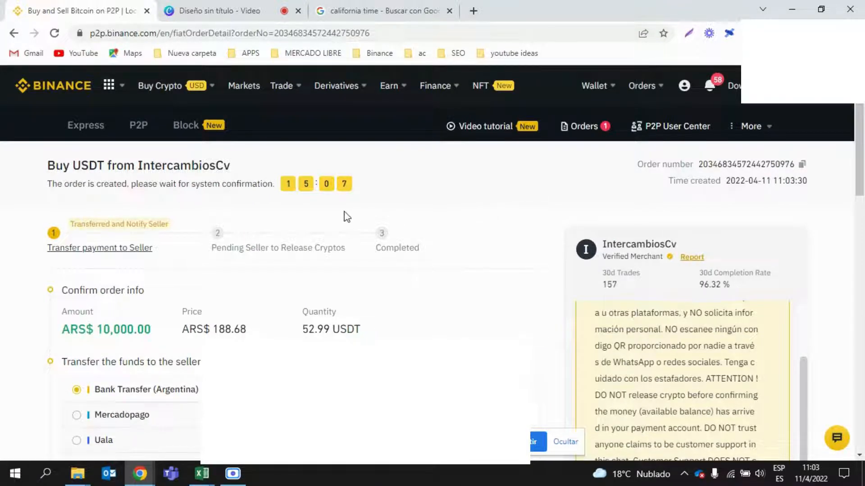
Step: Mark the order's payment as transferred and notify the seller
{"action": "mouse_move", "coordinate": [303, 192]}
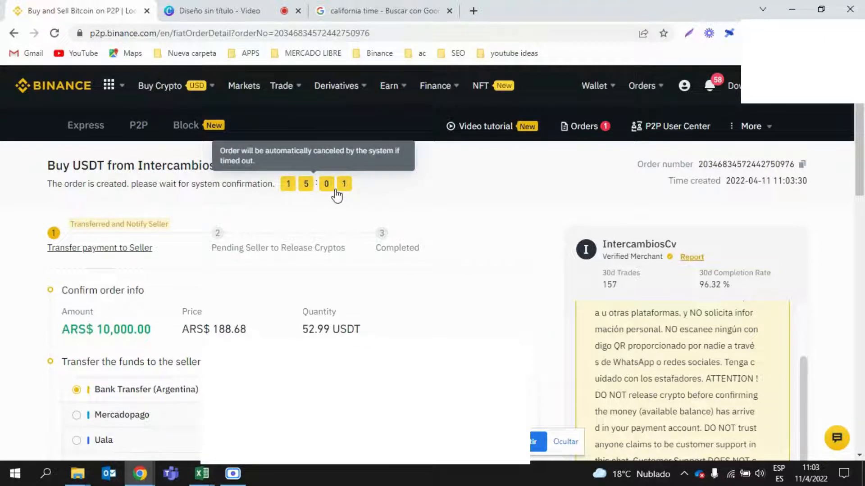
{"action": "scroll", "coordinate": [335, 195], "scroll_direction": "down", "scroll_amount": 10}
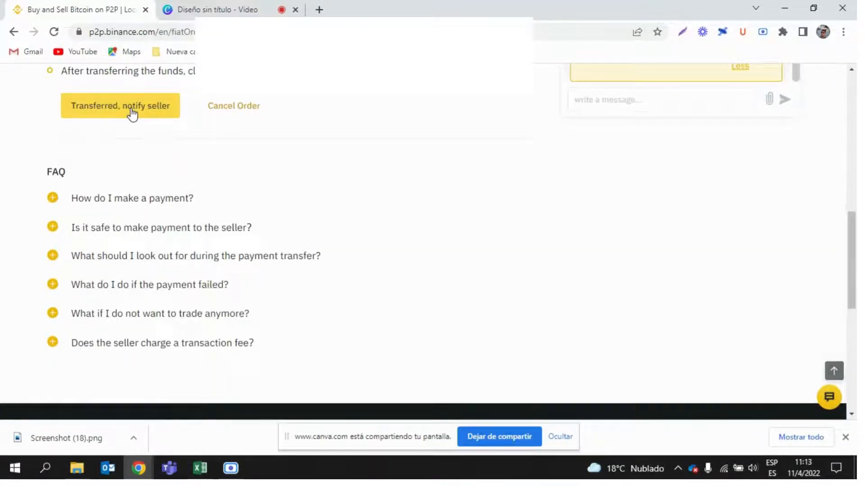
{"action": "left_click", "coordinate": [132, 113]}
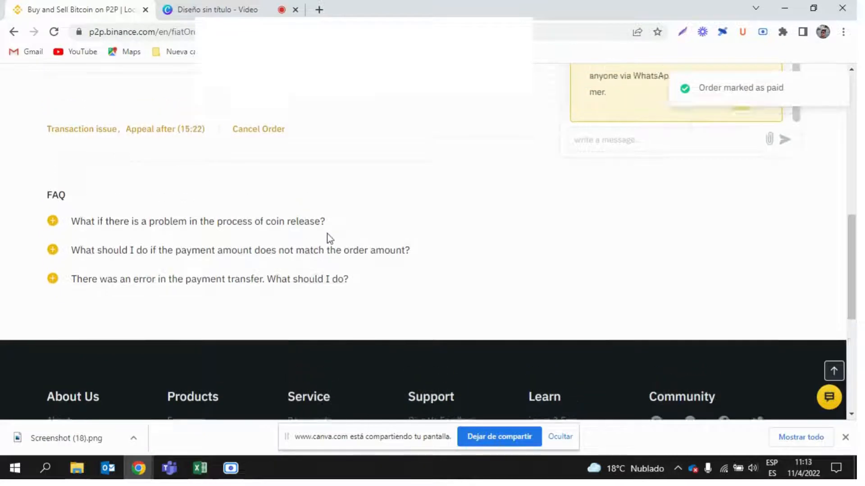
Step: Collapse the warning notice in the seller chat and check the order in the list of processing orders
{"action": "scroll", "coordinate": [347, 239], "scroll_direction": "up", "scroll_amount": 1}
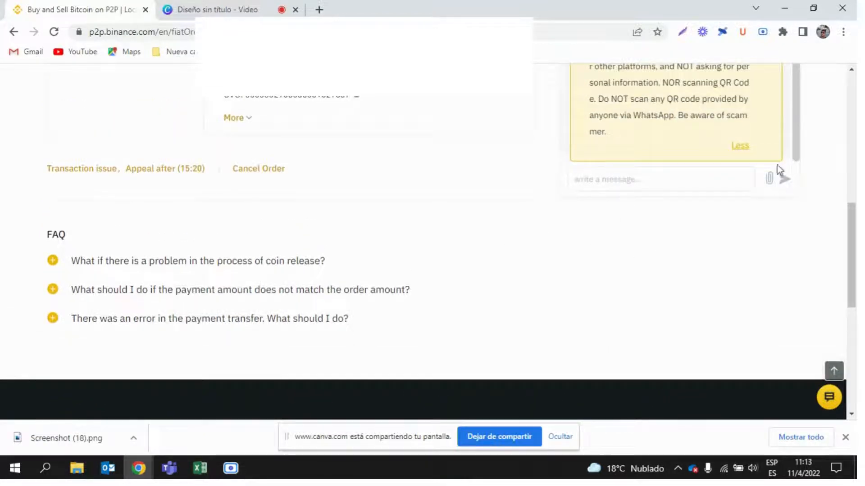
{"action": "left_click", "coordinate": [736, 147]}
{"action": "scroll", "coordinate": [639, 264], "scroll_direction": "up", "scroll_amount": 2}
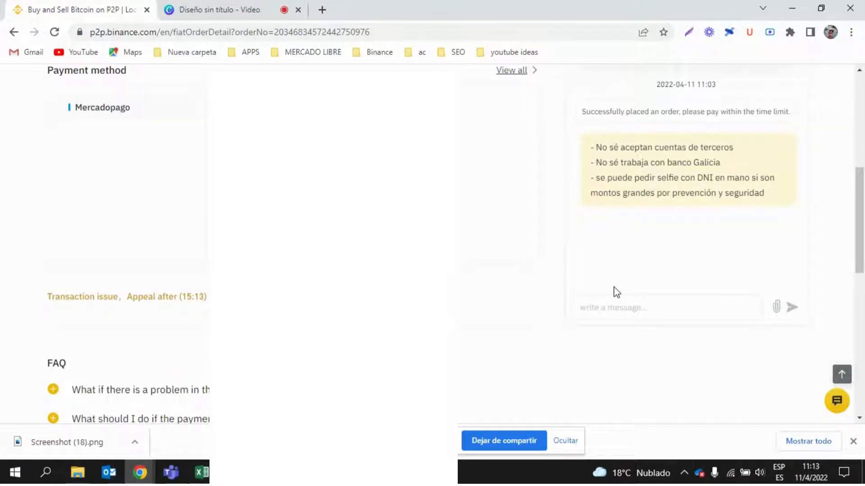
{"action": "scroll", "coordinate": [616, 292], "scroll_direction": "up", "scroll_amount": 1}
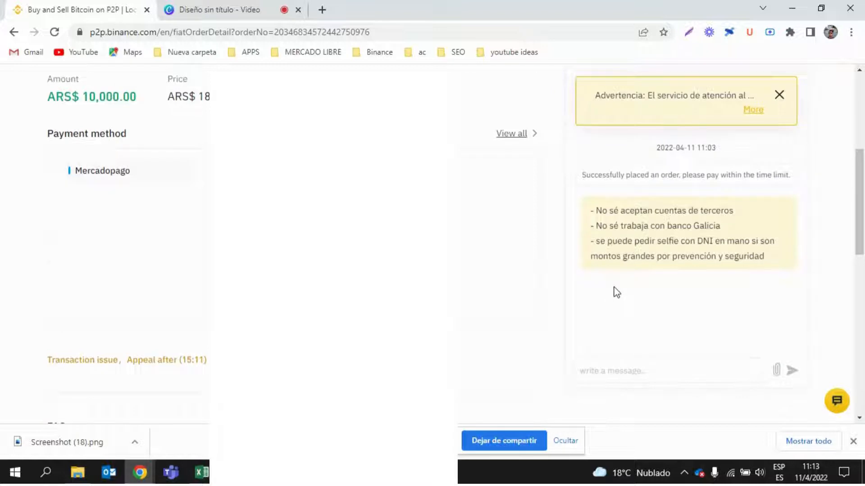
{"action": "scroll", "coordinate": [616, 292], "scroll_direction": "up", "scroll_amount": 2}
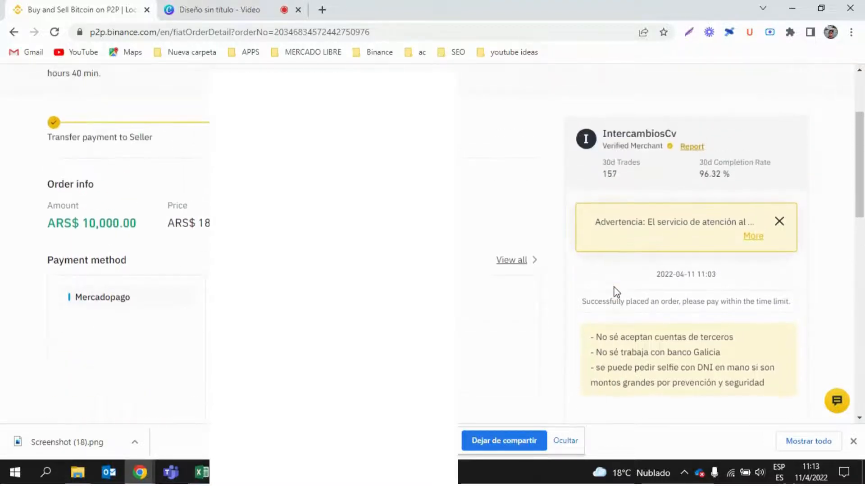
{"action": "scroll", "coordinate": [616, 292], "scroll_direction": "up", "scroll_amount": 1}
{"action": "scroll", "coordinate": [507, 214], "scroll_direction": "up", "scroll_amount": 1}
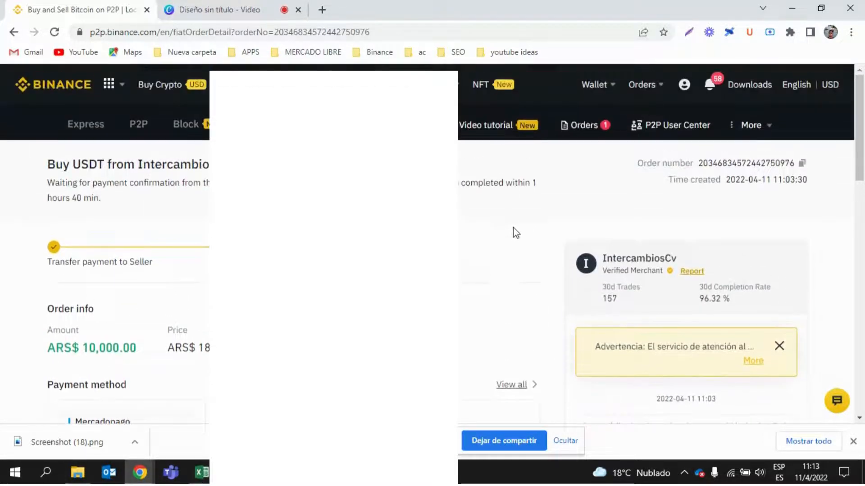
{"action": "mouse_move", "coordinate": [585, 126]}
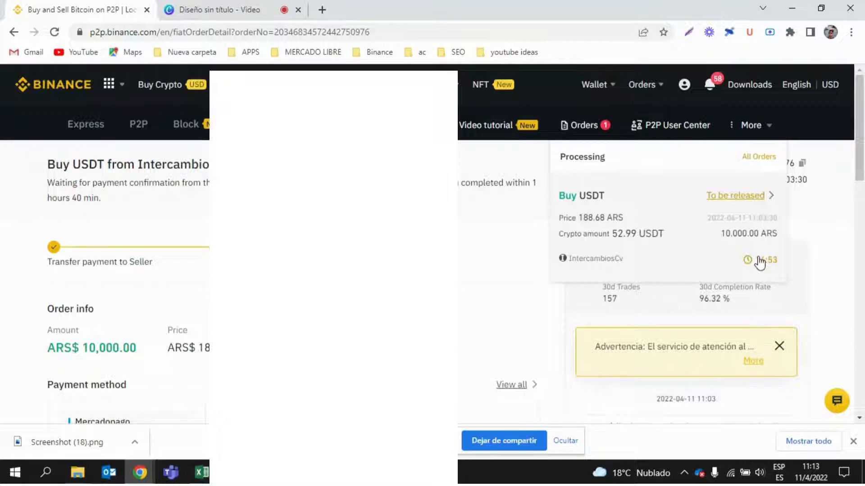
Step: Close the browser's downloads bar and review the order's payment method and transaction issue sections
{"action": "scroll", "coordinate": [459, 287], "scroll_direction": "down", "scroll_amount": 5}
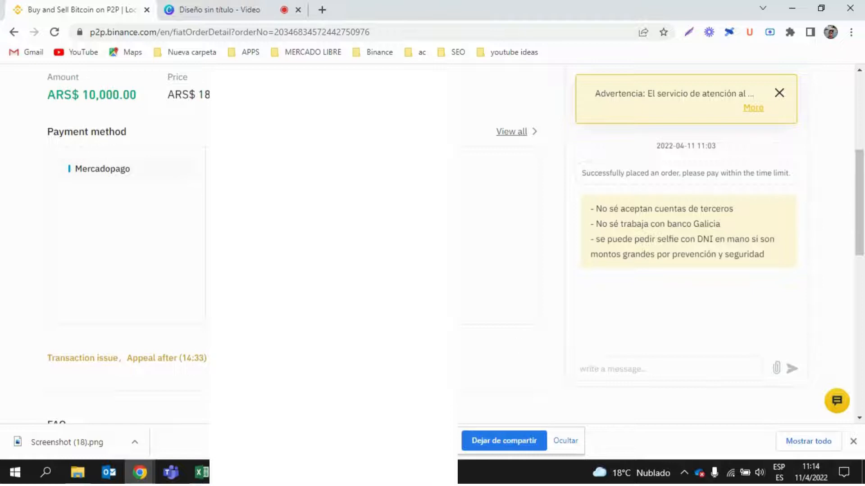
{"action": "left_click", "coordinate": [853, 441]}
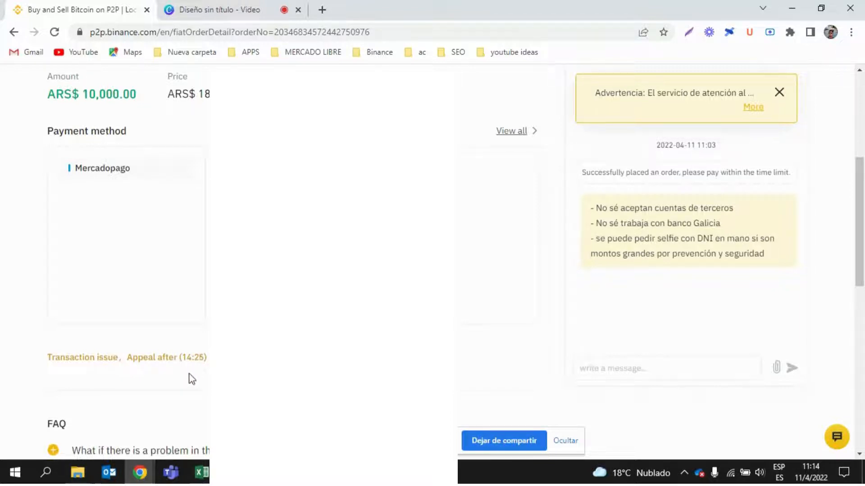
{"action": "scroll", "coordinate": [189, 379], "scroll_direction": "down", "scroll_amount": 3}
{"action": "scroll", "coordinate": [194, 246], "scroll_direction": "up", "scroll_amount": 5}
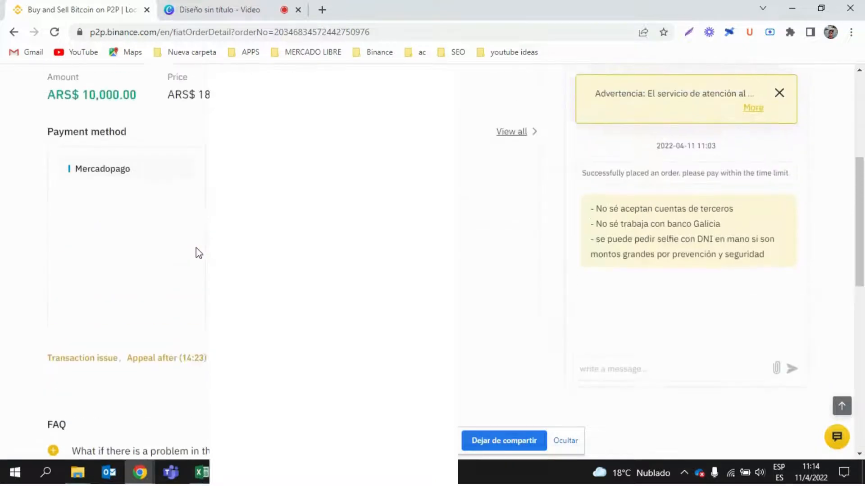
Step: Attach the payment receipt image Screenshot (18) from the Descargas folder to the seller chat
{"action": "scroll", "coordinate": [196, 248], "scroll_direction": "up", "scroll_amount": 3}
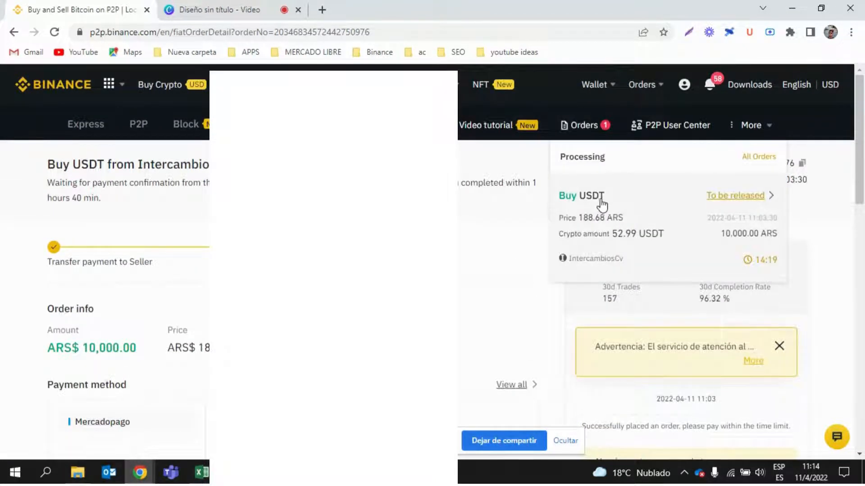
{"action": "scroll", "coordinate": [711, 301], "scroll_direction": "down", "scroll_amount": 9}
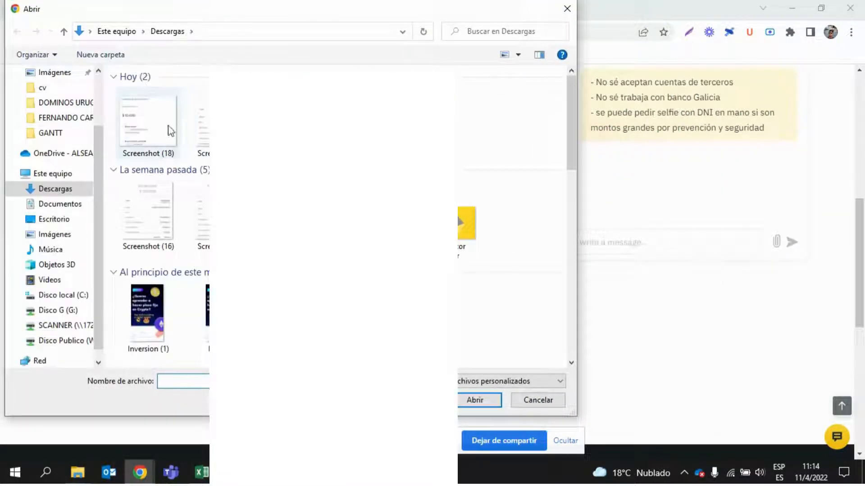
{"action": "left_click", "coordinate": [169, 130]}
{"action": "left_click", "coordinate": [474, 400]}
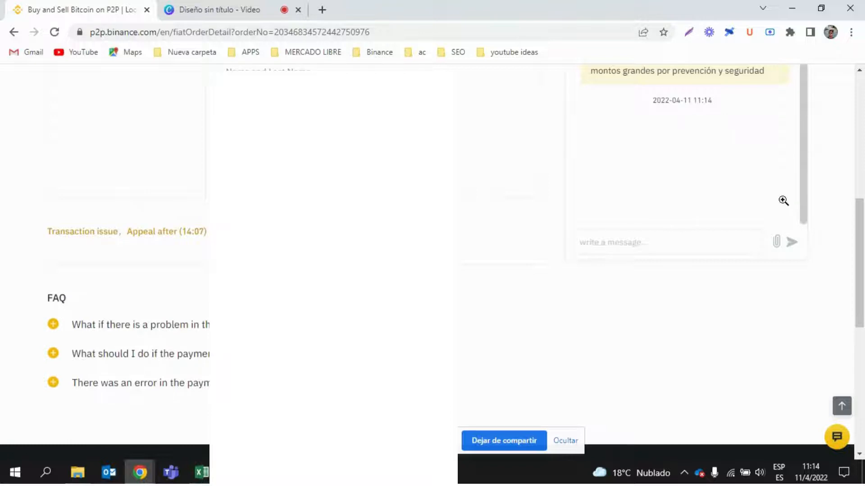
Step: Check the sent receipt in the seller chat and review the order's release status
{"action": "scroll", "coordinate": [743, 203], "scroll_direction": "up", "scroll_amount": 2}
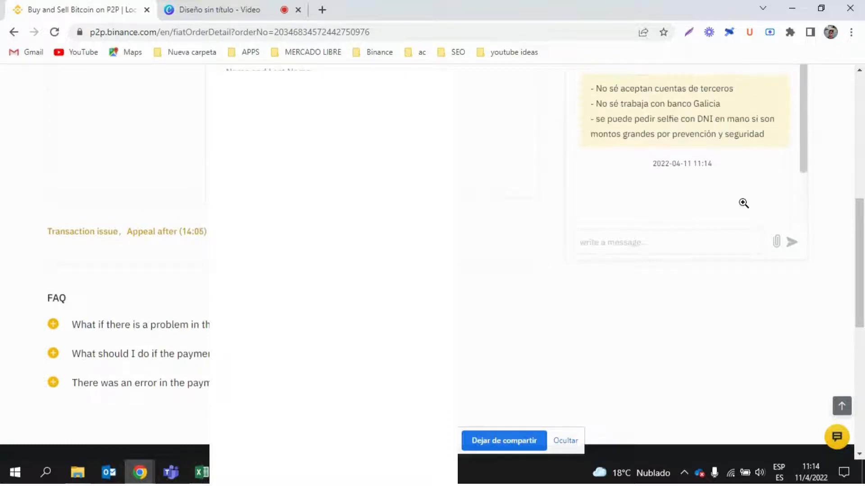
{"action": "scroll", "coordinate": [757, 302], "scroll_direction": "up", "scroll_amount": 3}
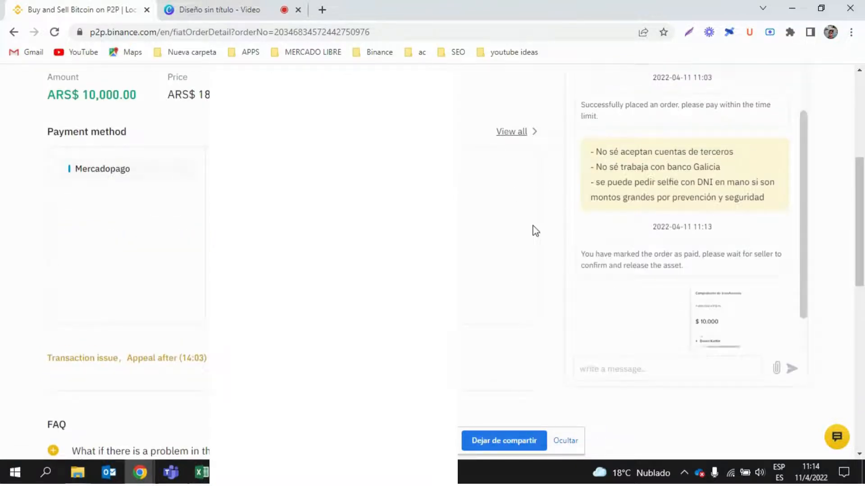
{"action": "scroll", "coordinate": [703, 253], "scroll_direction": "down", "scroll_amount": 1}
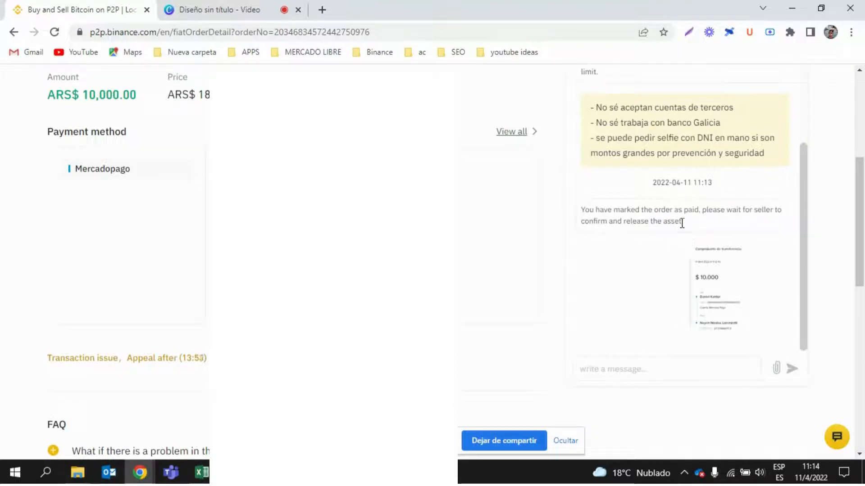
{"action": "scroll", "coordinate": [545, 261], "scroll_direction": "up", "scroll_amount": 1}
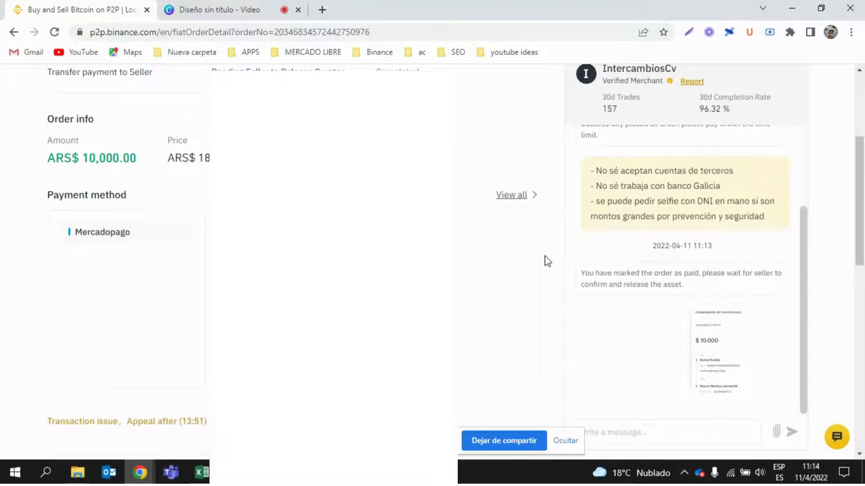
{"action": "scroll", "coordinate": [548, 261], "scroll_direction": "up", "scroll_amount": 2}
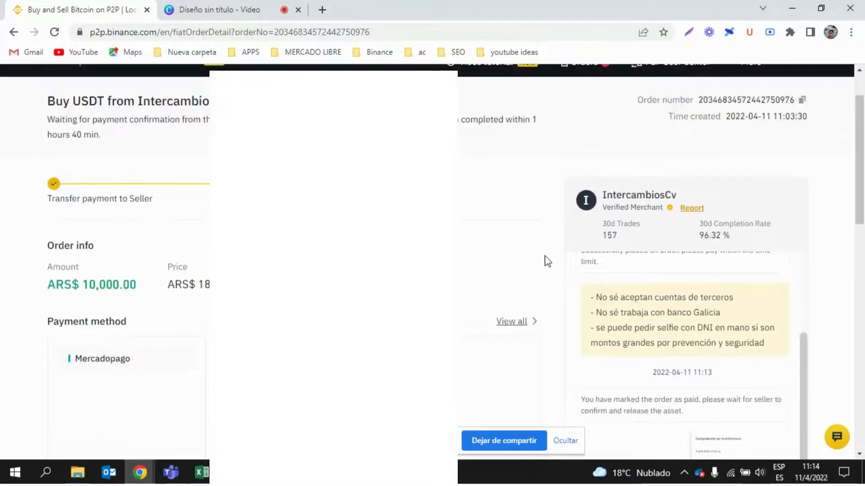
{"action": "scroll", "coordinate": [547, 261], "scroll_direction": "up", "scroll_amount": 1}
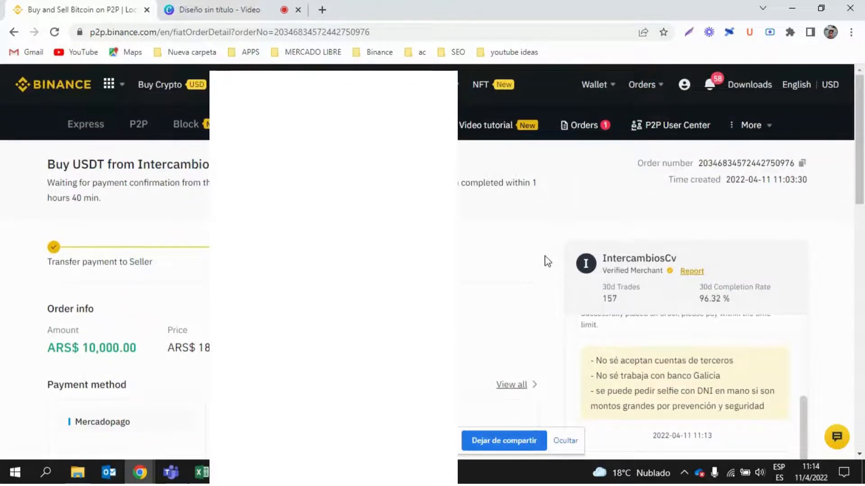
{"action": "left_click", "coordinate": [239, 7]}
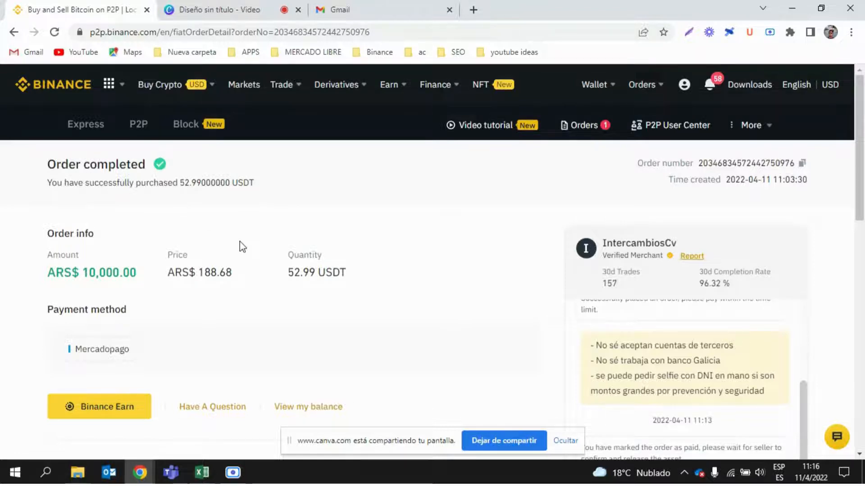
Step: Rate the trading experience with the seller as Positive and review the feedback section of the order
{"action": "scroll", "coordinate": [240, 243], "scroll_direction": "down", "scroll_amount": 5}
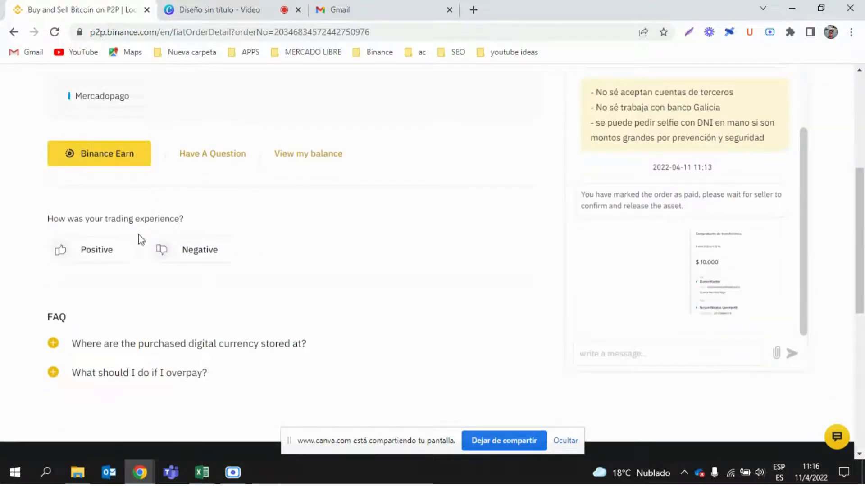
{"action": "left_click", "coordinate": [108, 264]}
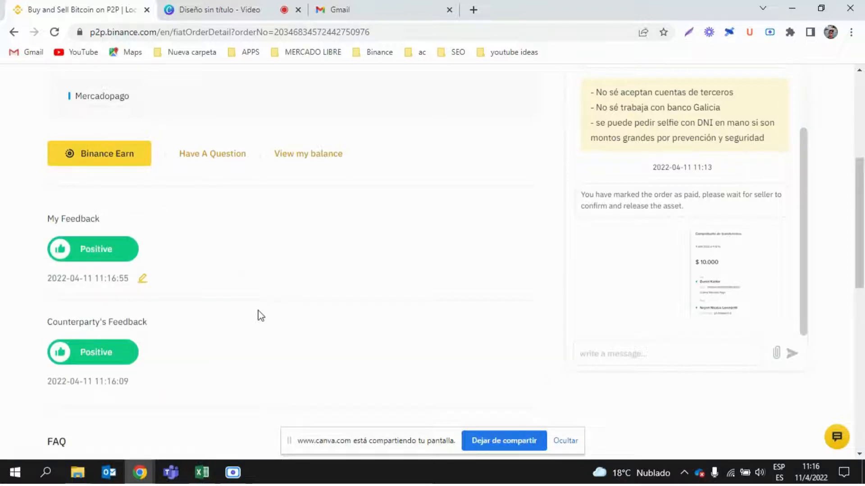
{"action": "scroll", "coordinate": [260, 316], "scroll_direction": "down", "scroll_amount": 4}
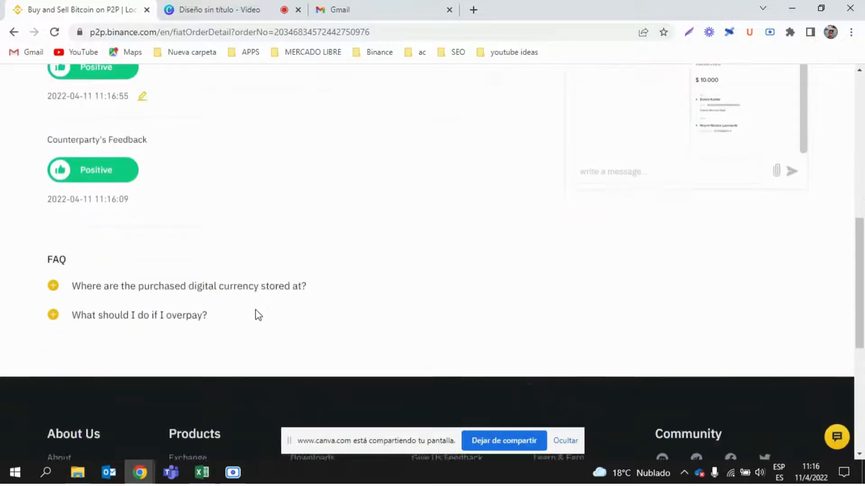
{"action": "scroll", "coordinate": [255, 312], "scroll_direction": "up", "scroll_amount": 8}
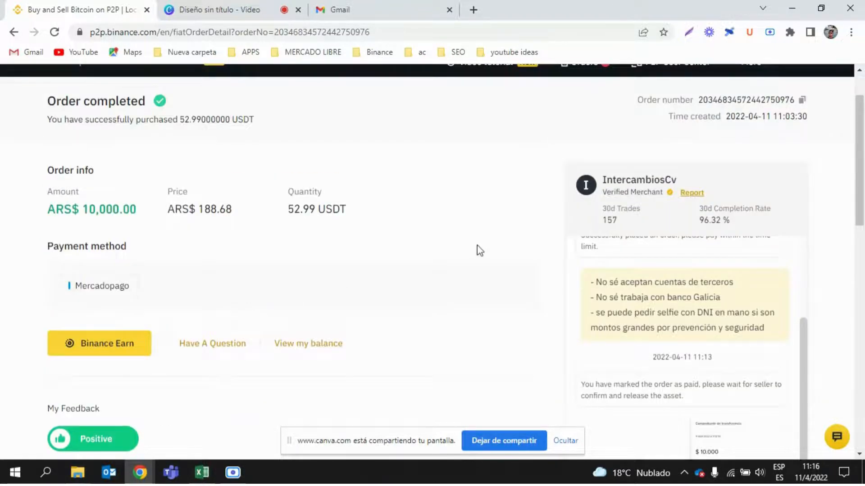
Step: Open the Fiat and Spot wallet and accept all cookies
{"action": "scroll", "coordinate": [482, 252], "scroll_direction": "up", "scroll_amount": 2}
{"action": "mouse_move", "coordinate": [611, 88]}
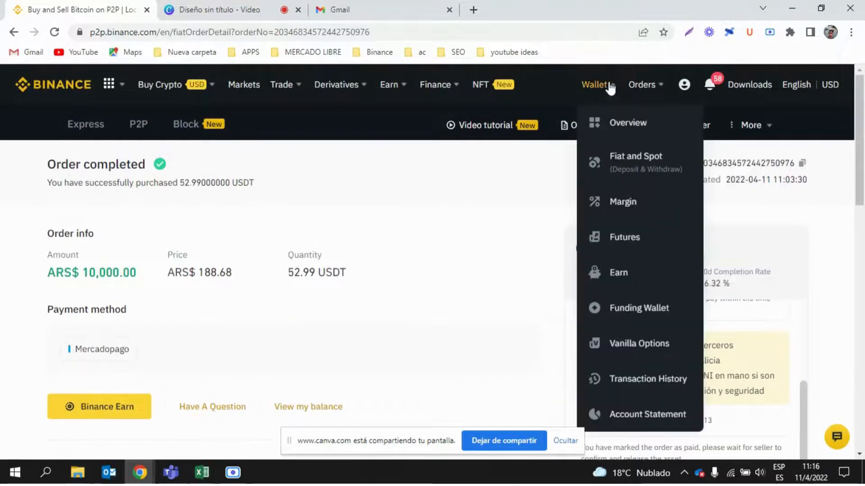
{"action": "left_click", "coordinate": [634, 167]}
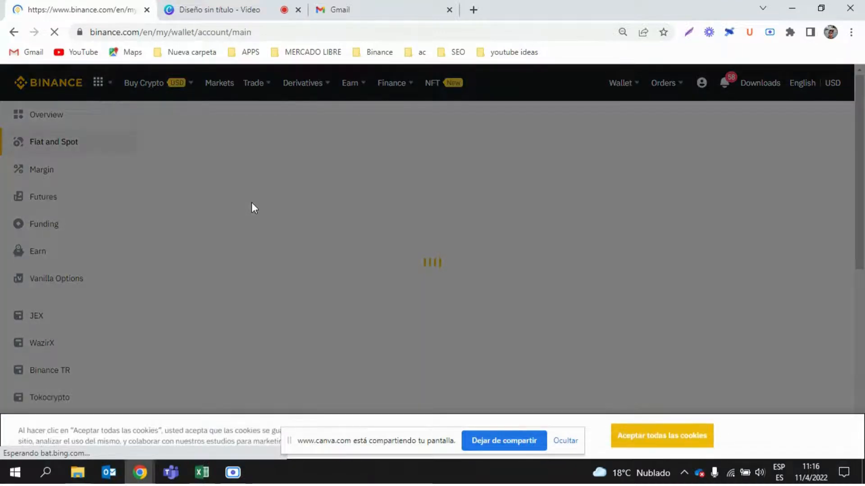
{"action": "left_click", "coordinate": [657, 438]}
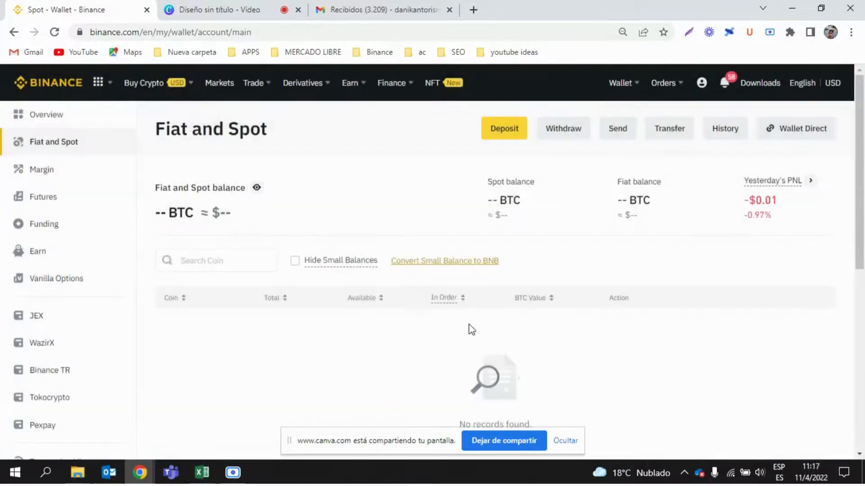
Step: Look through the coin balances in the Fiat and Spot wallet and switch to the Funding wallet
{"action": "scroll", "coordinate": [400, 343], "scroll_direction": "down", "scroll_amount": 2}
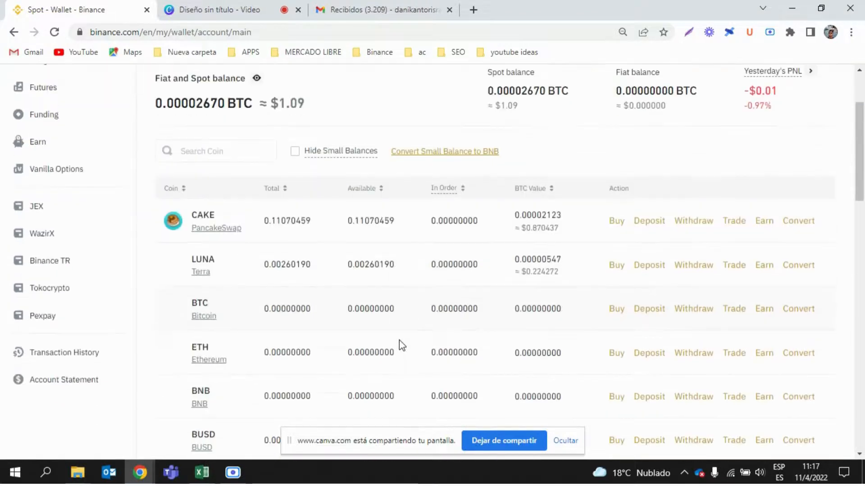
{"action": "scroll", "coordinate": [399, 341], "scroll_direction": "down", "scroll_amount": 1}
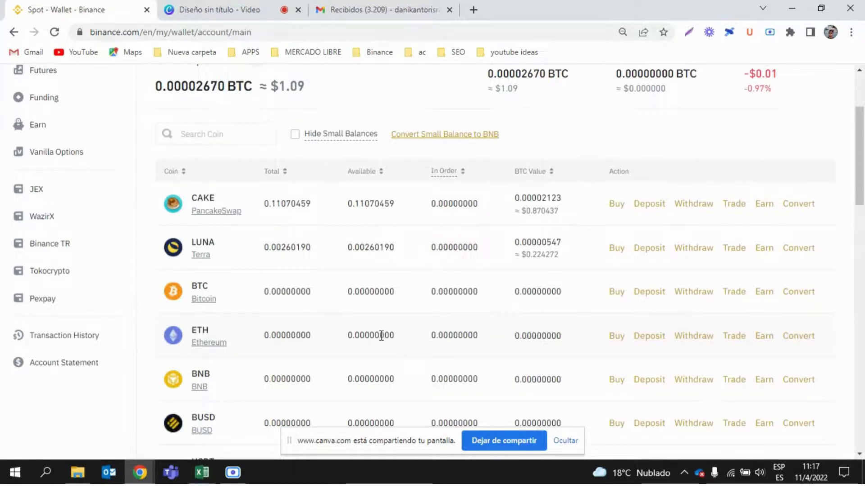
{"action": "scroll", "coordinate": [325, 334], "scroll_direction": "up", "scroll_amount": 3}
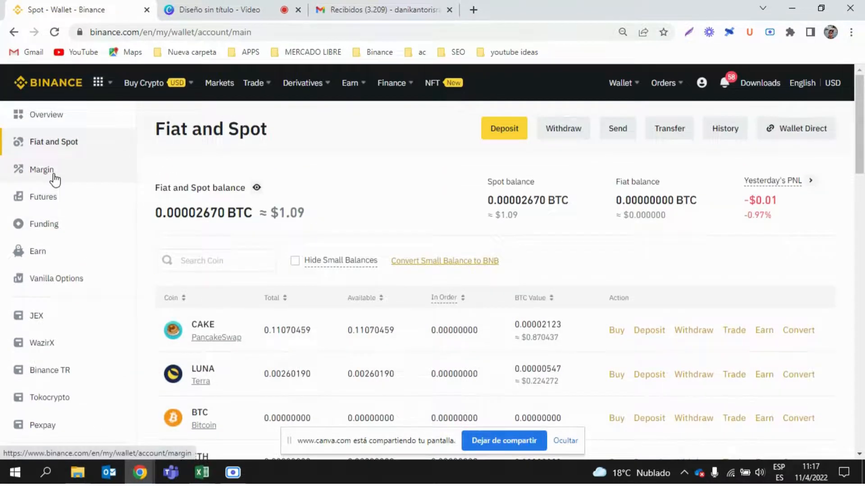
{"action": "left_click", "coordinate": [54, 225]}
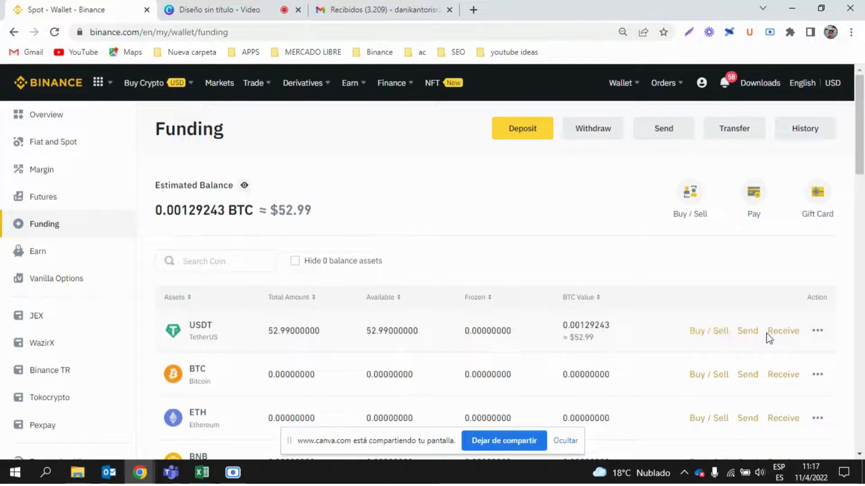
{"action": "left_click", "coordinate": [751, 335]}
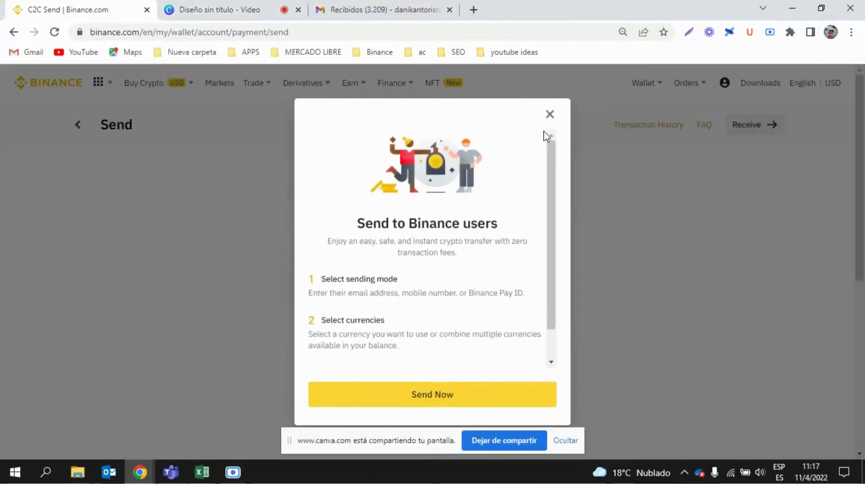
{"action": "left_click", "coordinate": [147, 158]}
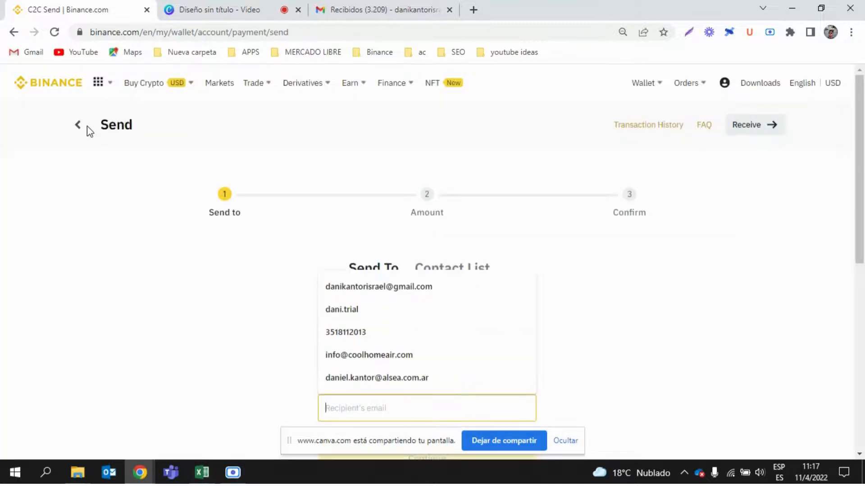
{"action": "left_click", "coordinate": [81, 127]}
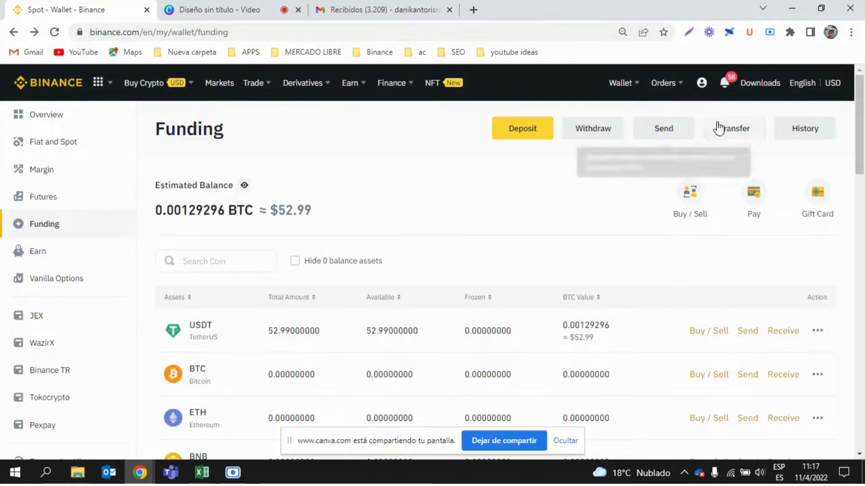
Step: Transfer the maximum amount of 52.99 USDT from the Funding wallet to Fiat and Spot
{"action": "left_click", "coordinate": [818, 332]}
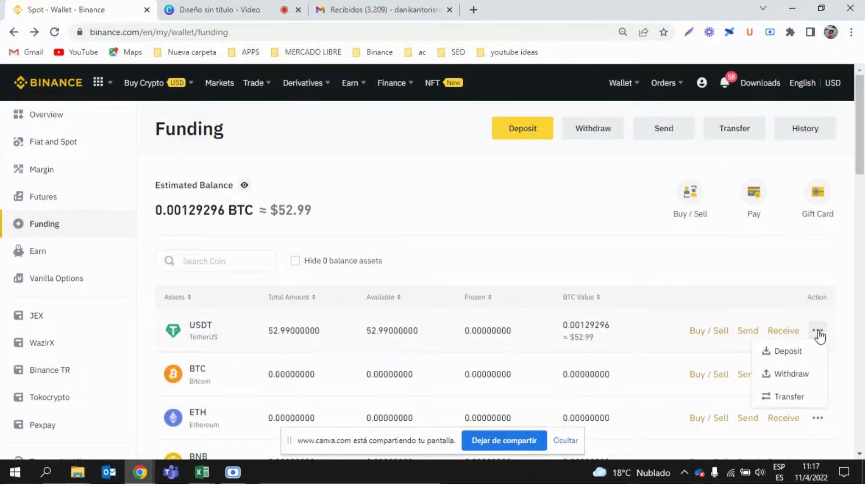
{"action": "left_click", "coordinate": [788, 397]}
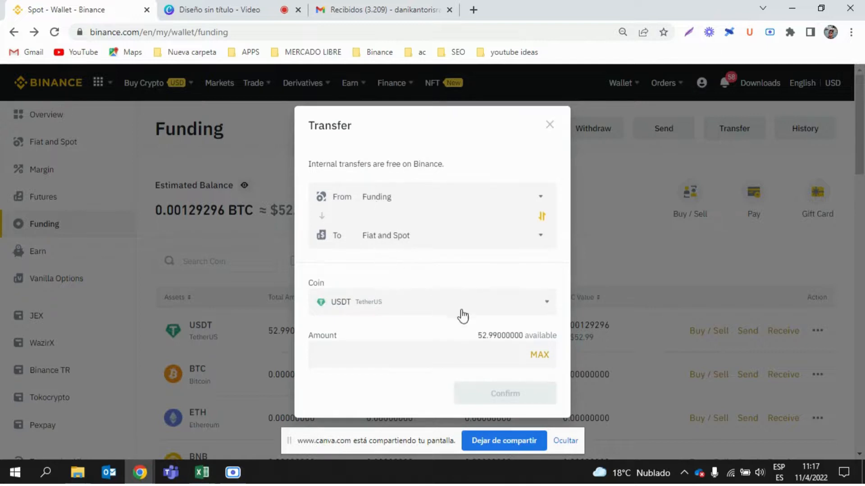
{"action": "left_click", "coordinate": [546, 356]}
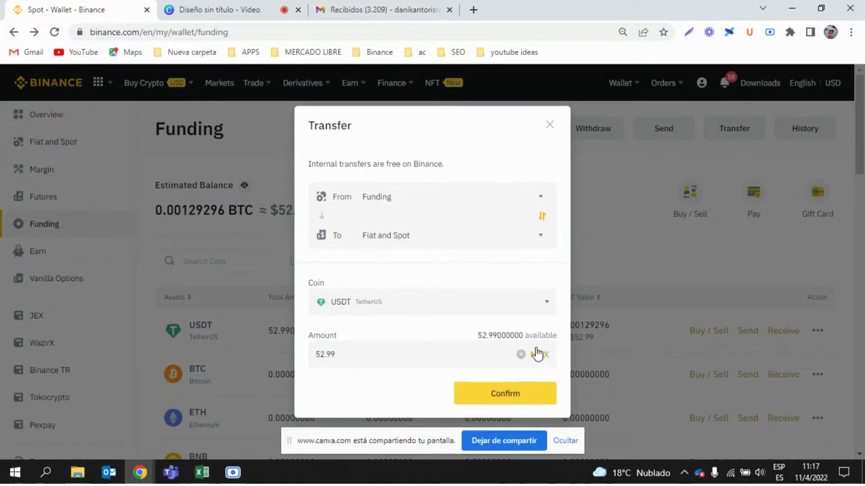
{"action": "left_click", "coordinate": [505, 394]}
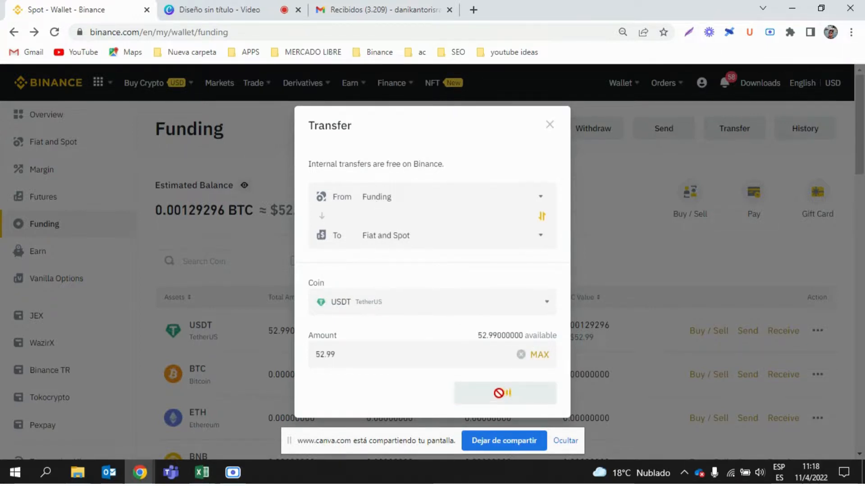